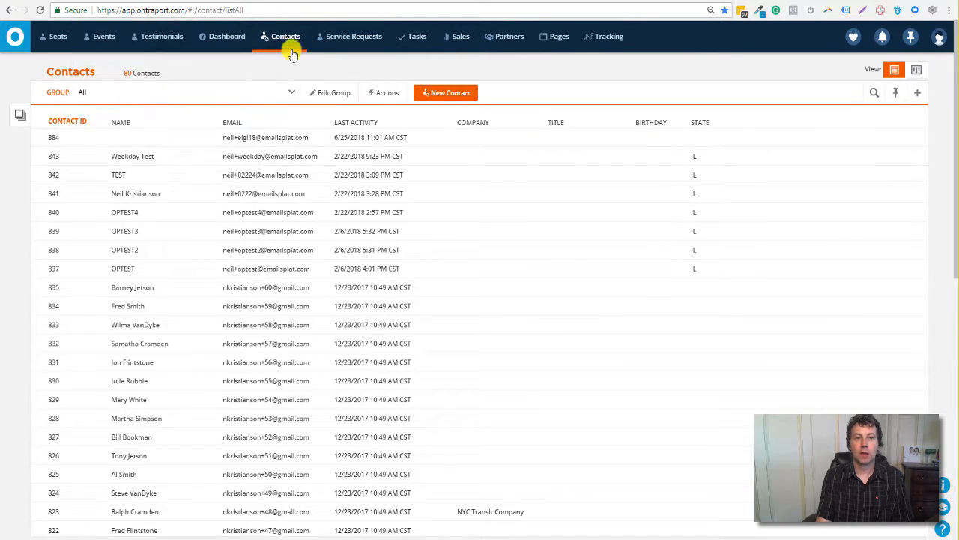
Open Service Requests, switch the group from Status View to All, and show them as a list.
mouse_move(357, 46)
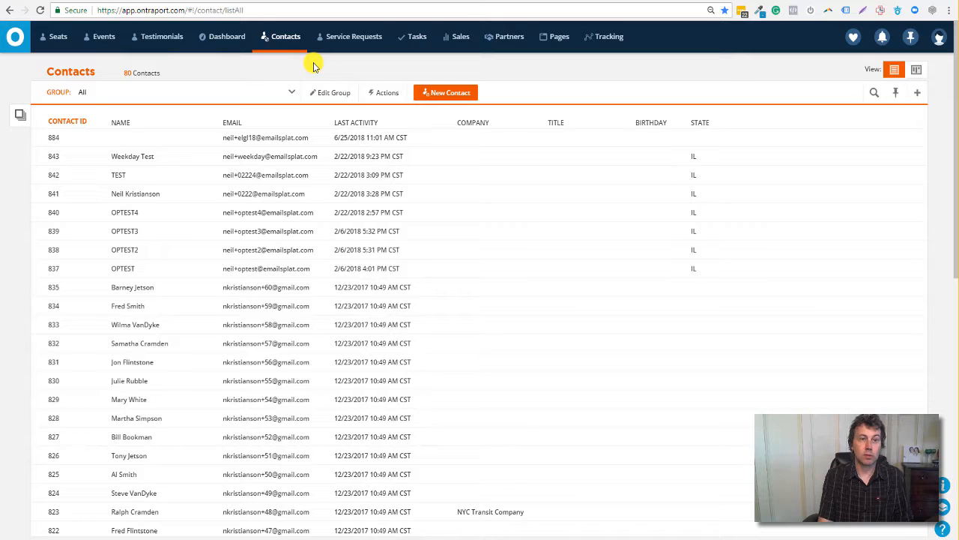
mouse_move(280, 41)
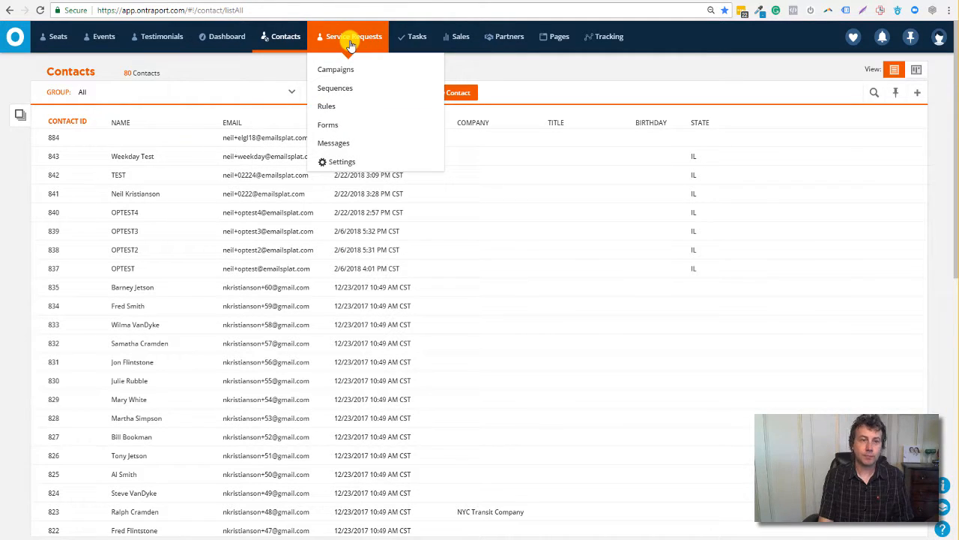
click(352, 41)
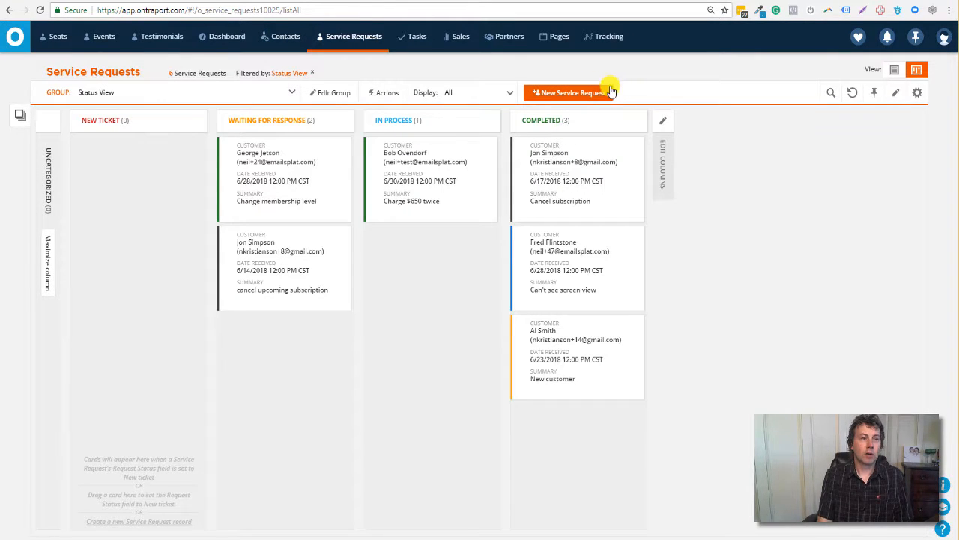
click(292, 93)
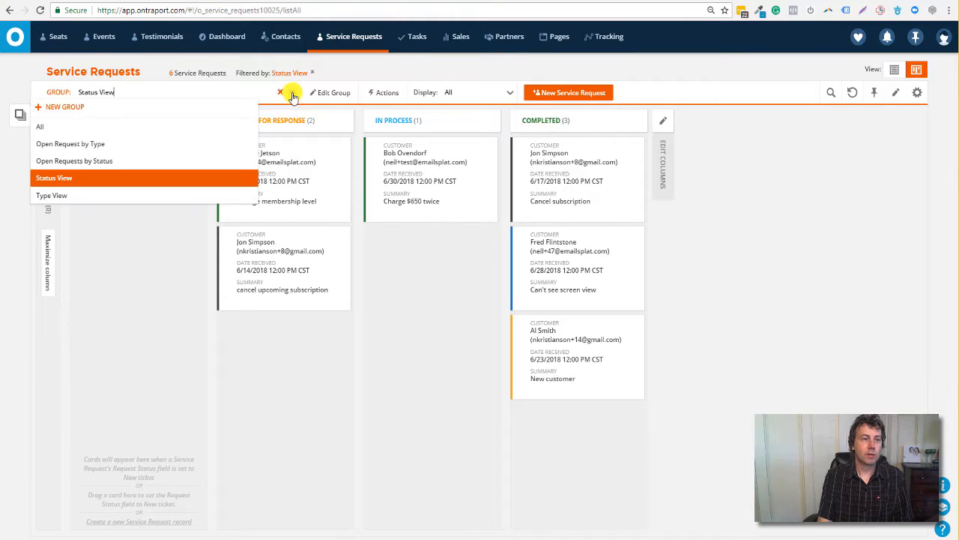
click(148, 126)
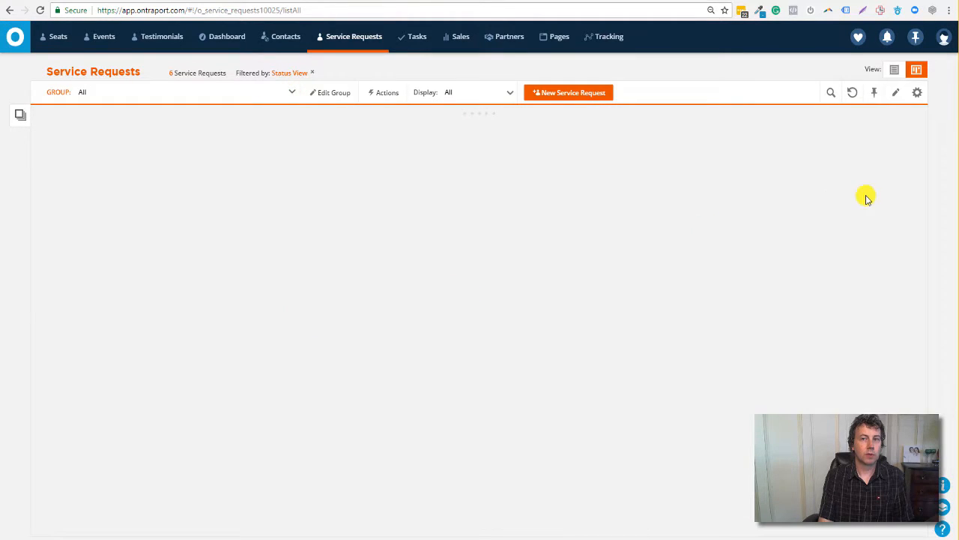
click(894, 70)
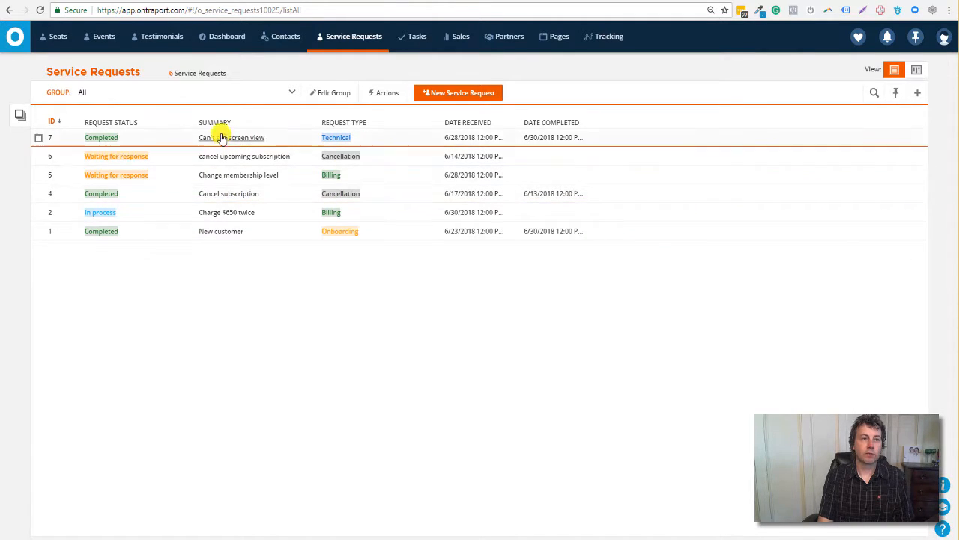
Regroup the service requests board by Type View.
click(292, 94)
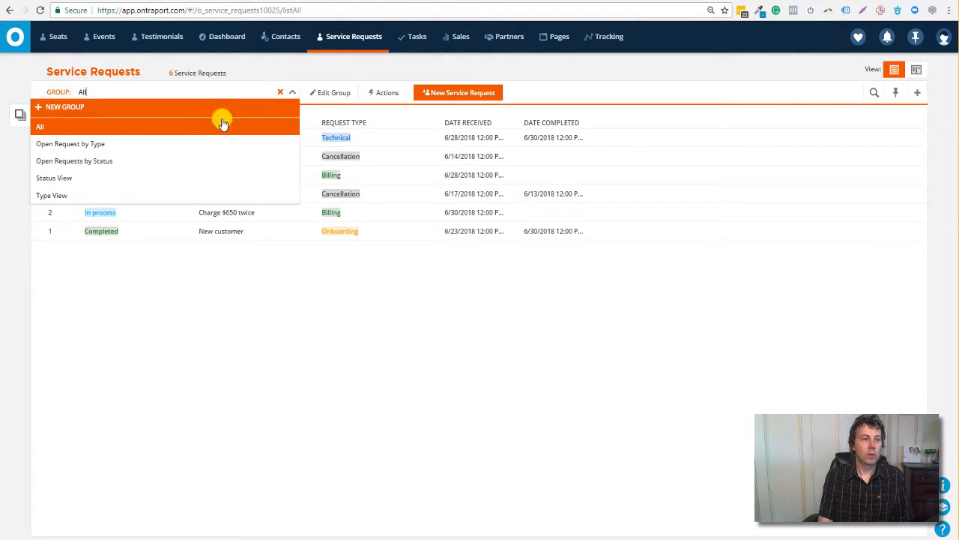
click(171, 196)
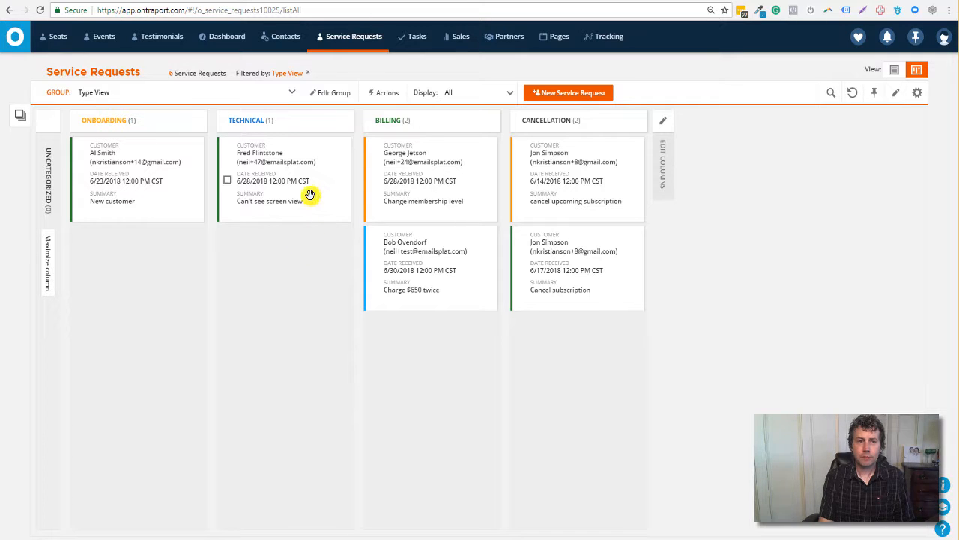
Switch the board grouping from Type View back to Status View.
drag(148, 182, 124, 167)
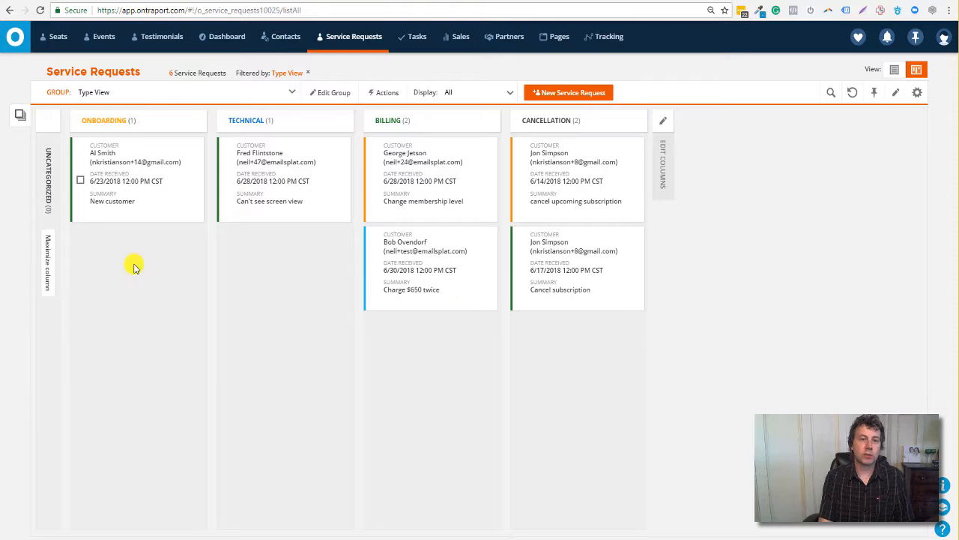
click(292, 93)
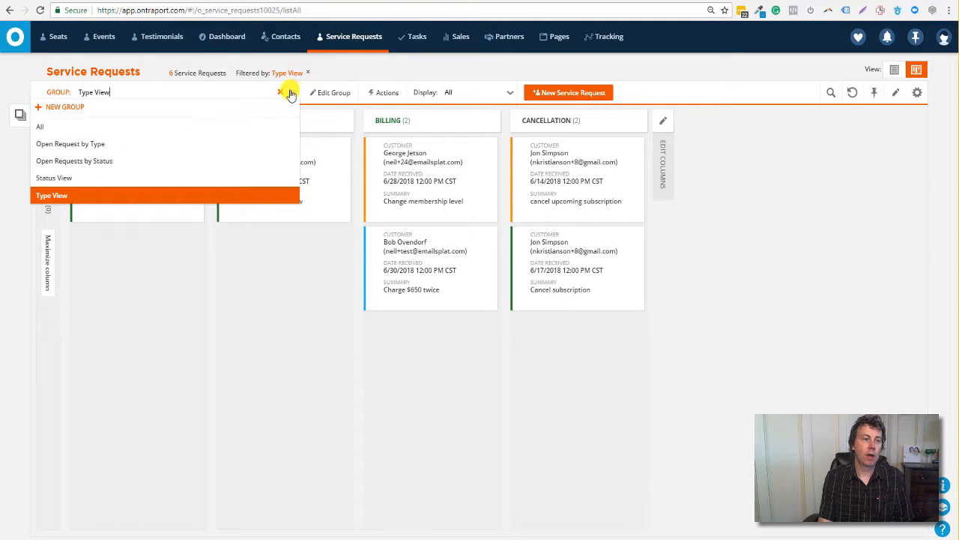
click(87, 179)
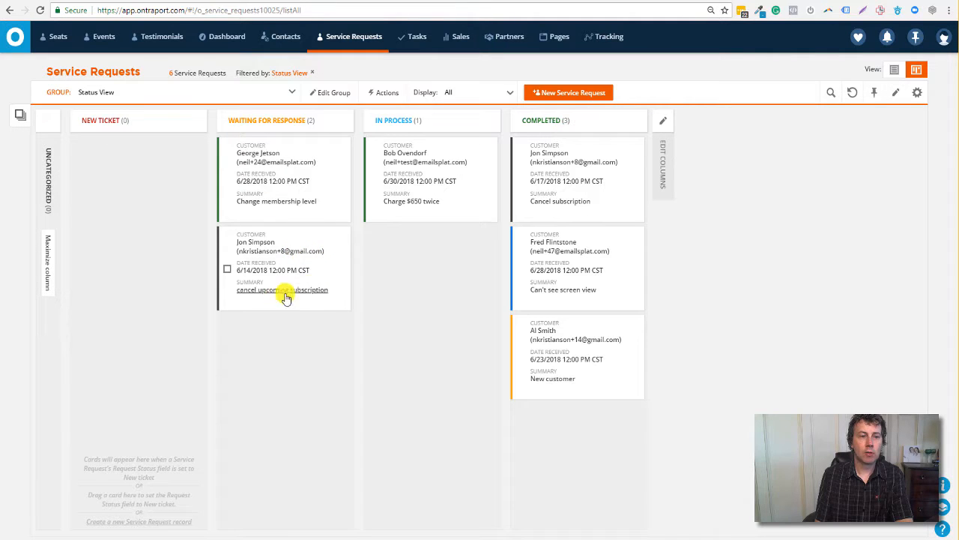
Move the 'cancel upcoming subscription' card through In Process to Completed and open its record.
drag(297, 240, 442, 262)
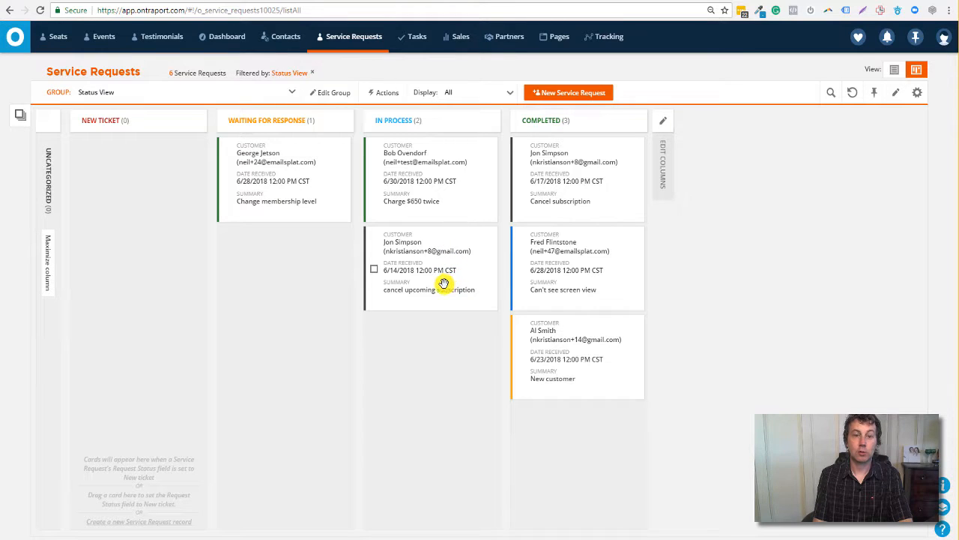
drag(430, 280, 577, 453)
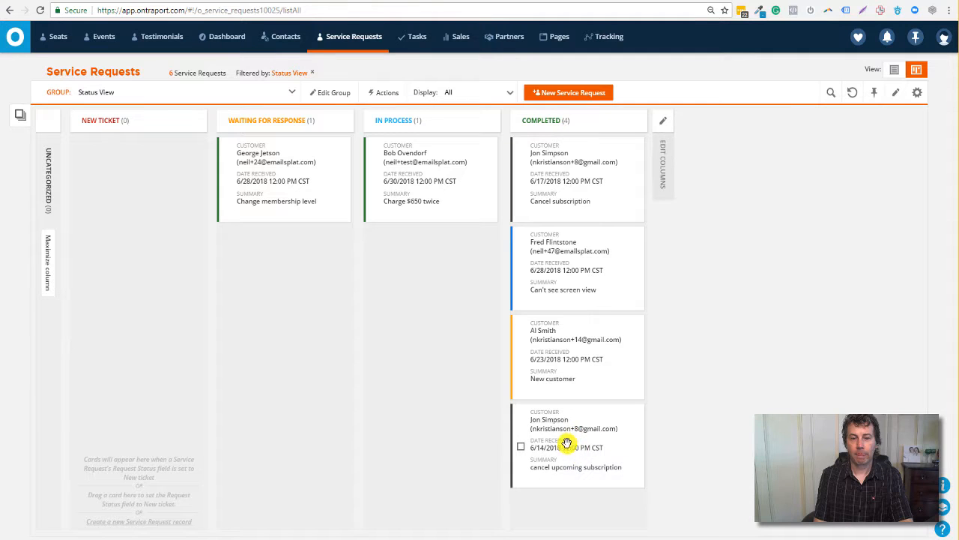
click(589, 461)
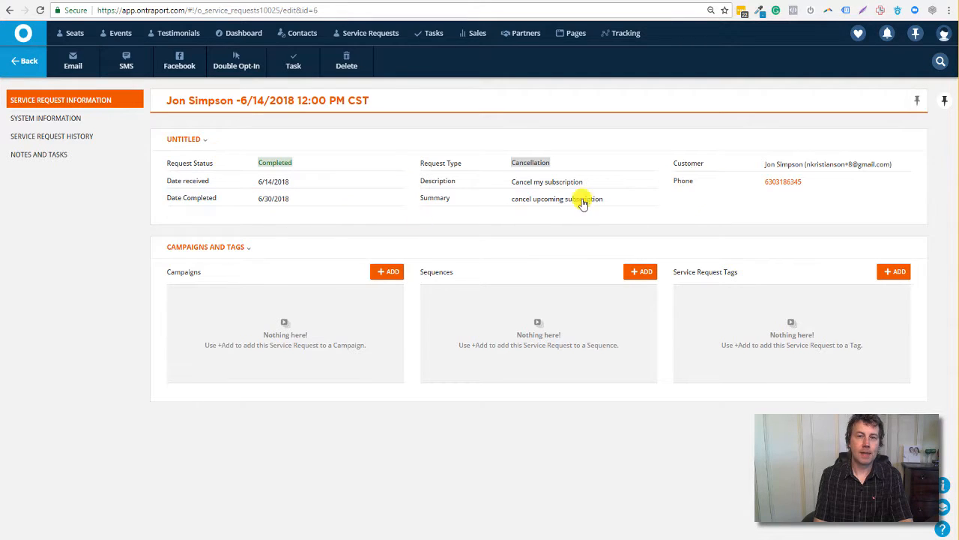
Check the customer's Notes and Tasks on their contact record, then go back to the Status View board.
click(784, 182)
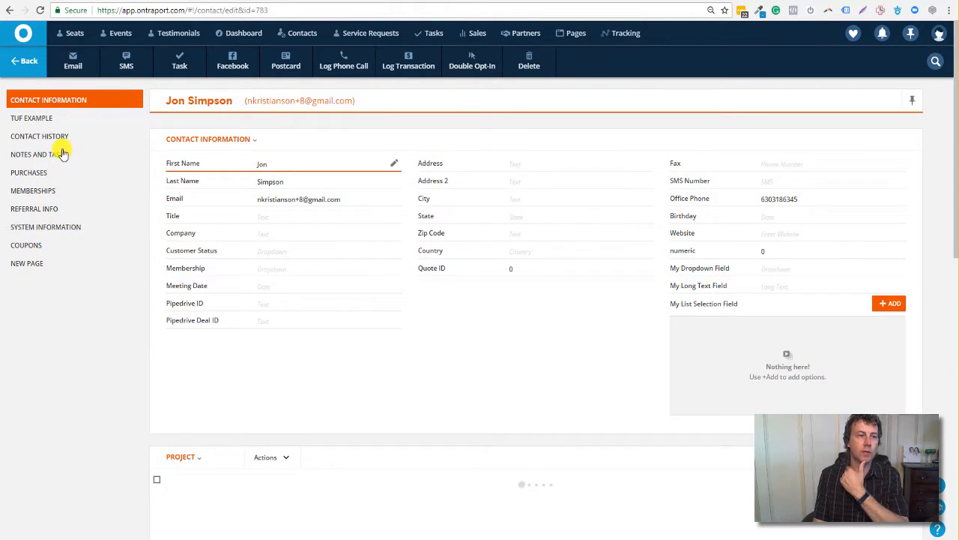
click(43, 154)
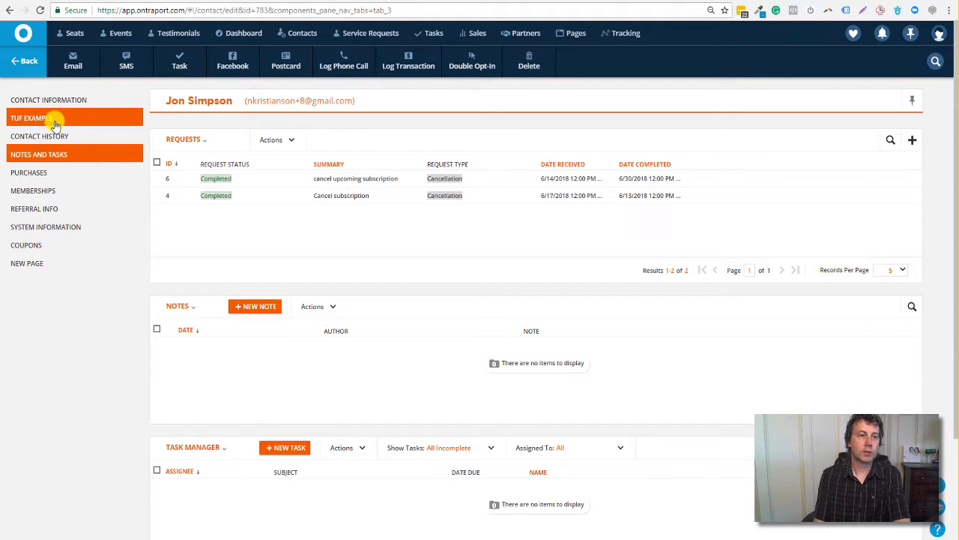
click(29, 69)
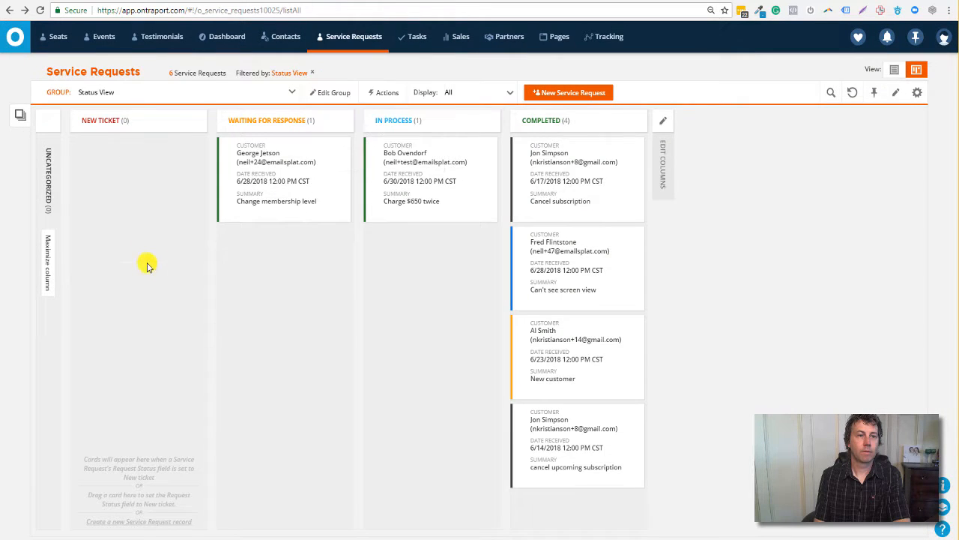
Create a service request with status New ticket, received 6/28/2018, type Onboarding.
click(574, 95)
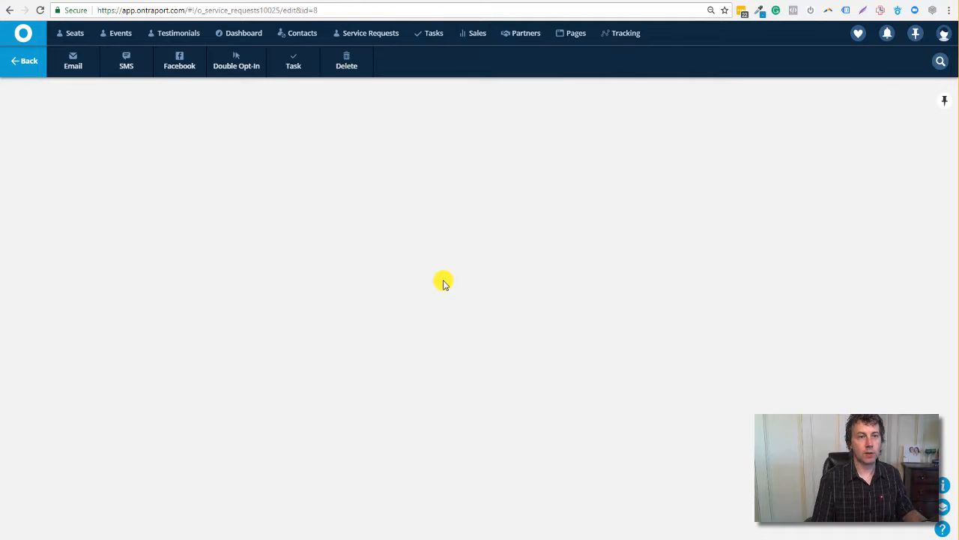
click(297, 169)
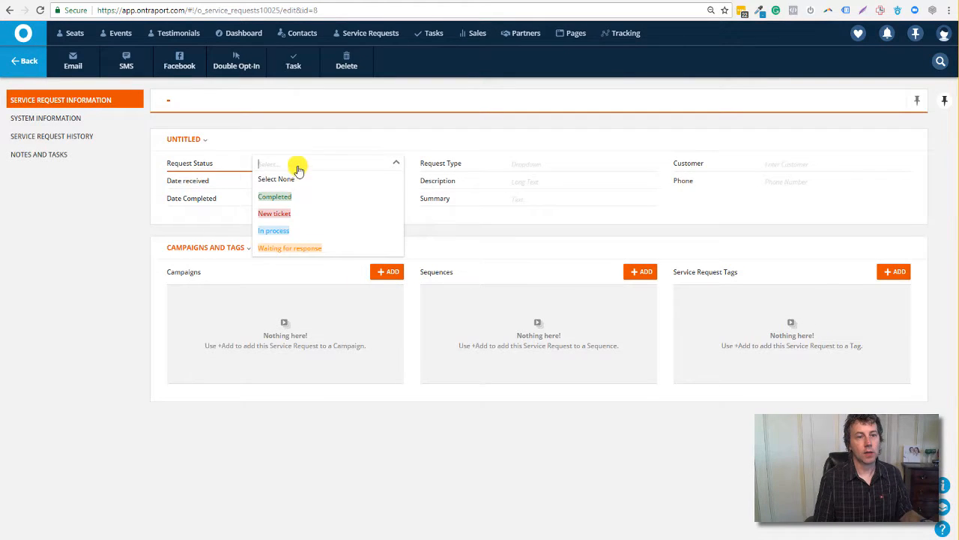
click(285, 213)
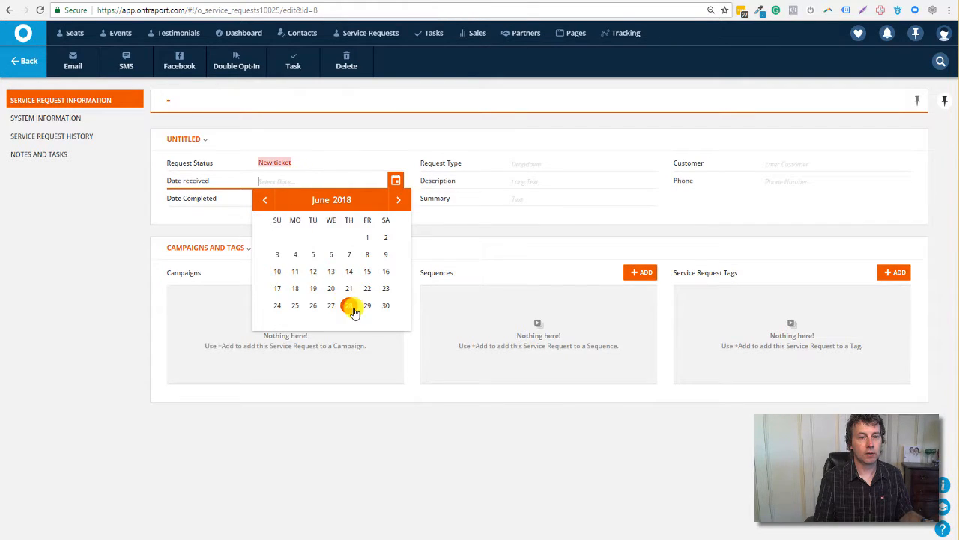
click(349, 307)
click(552, 167)
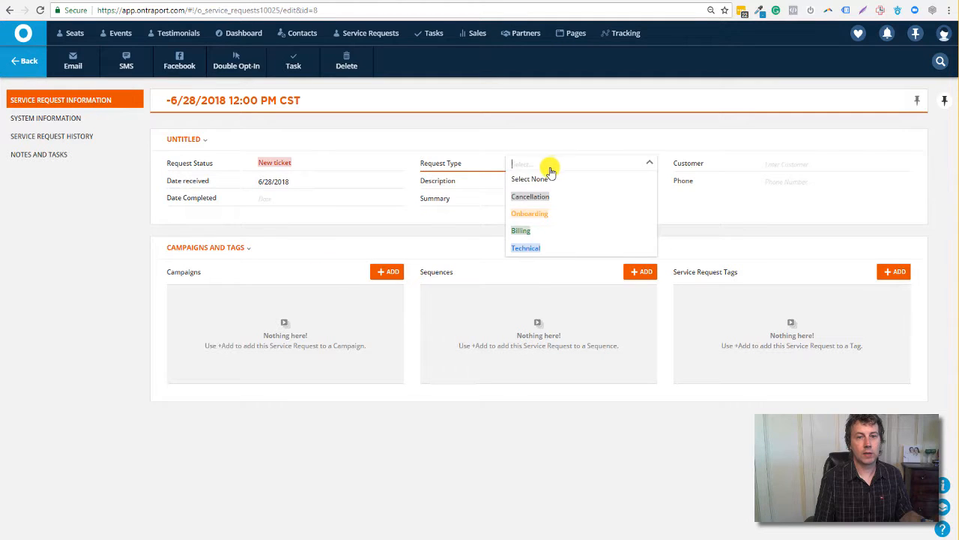
click(537, 216)
Fill in the description, set the summary 'summary of request', and pick a customer contact.
click(540, 181)
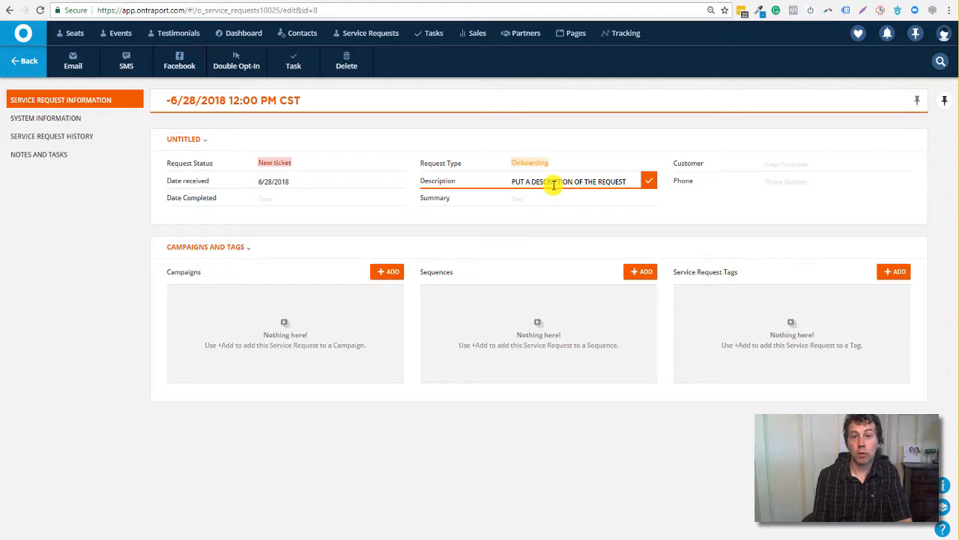
click(523, 204)
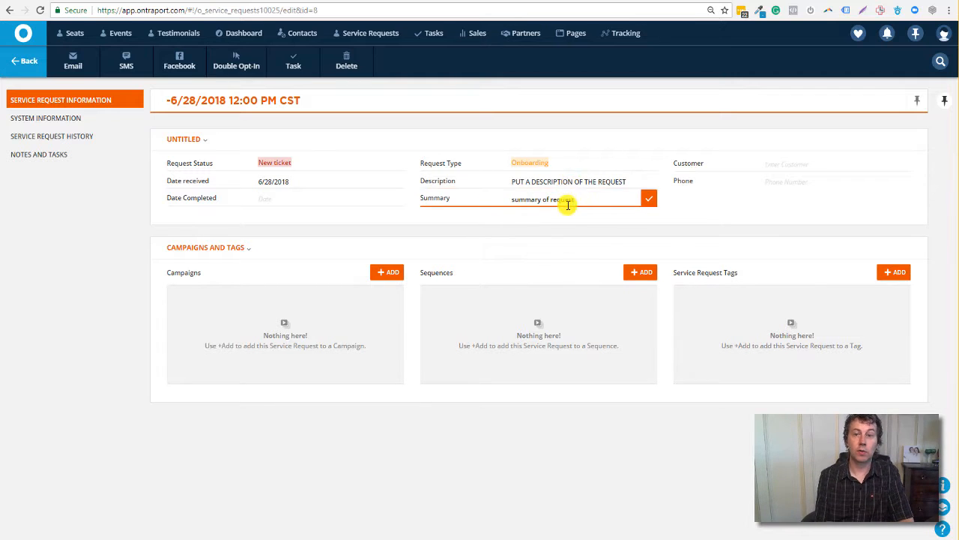
click(799, 165)
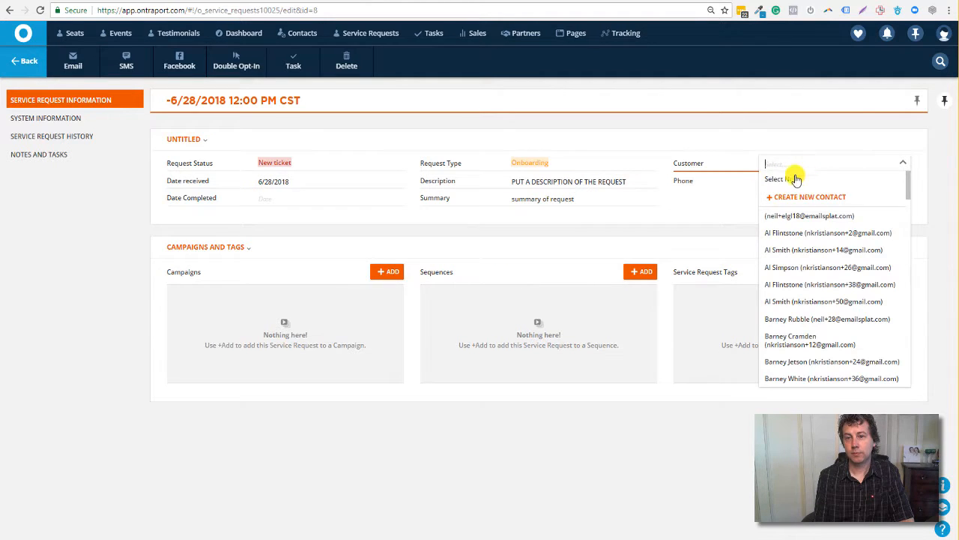
scroll(796, 315, down, 10)
scroll(797, 300, down, 3)
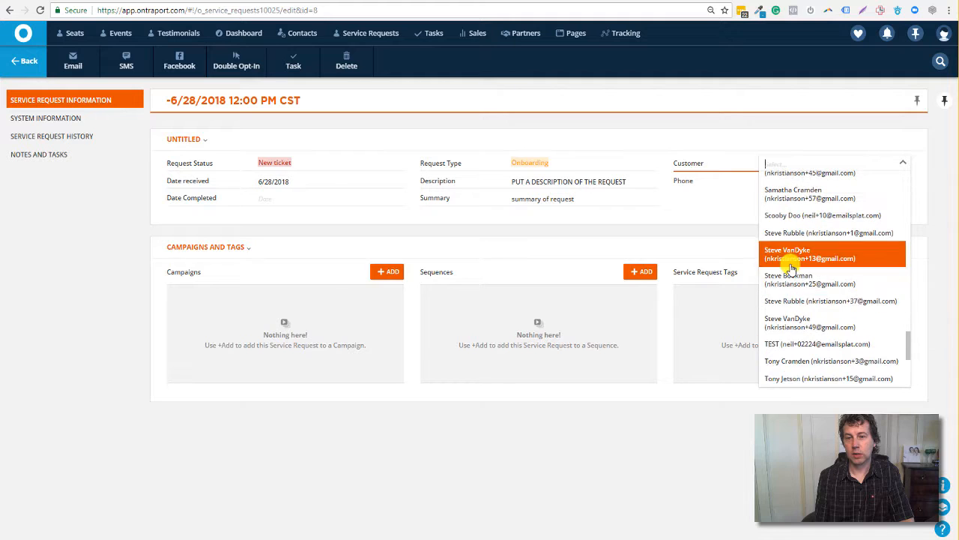
click(787, 278)
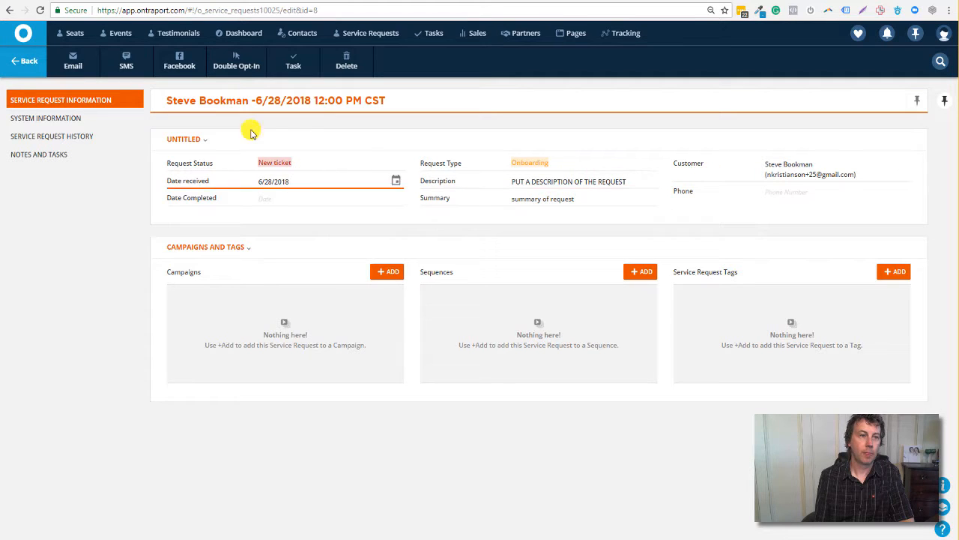
Back on the board, drag the new request from New Ticket into Completed and open it.
click(22, 68)
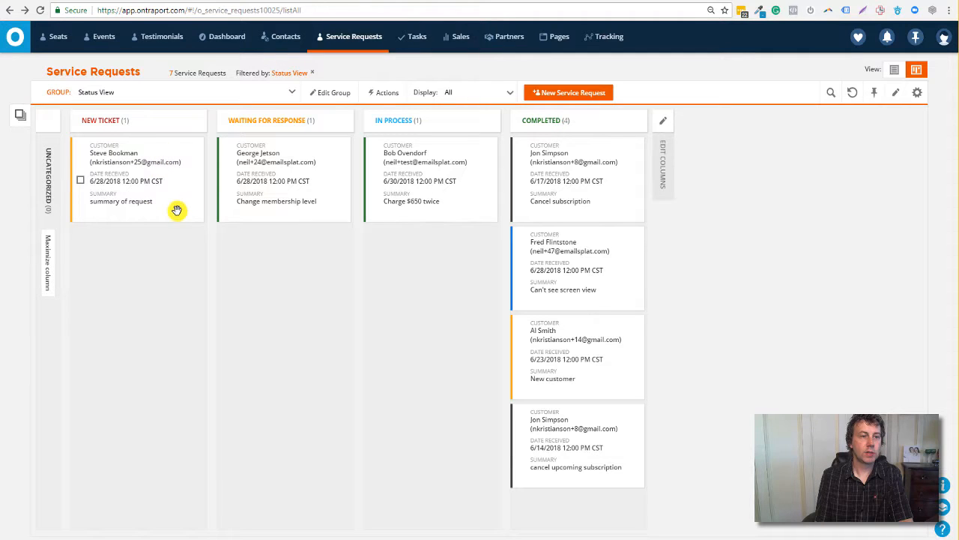
drag(173, 203, 609, 526)
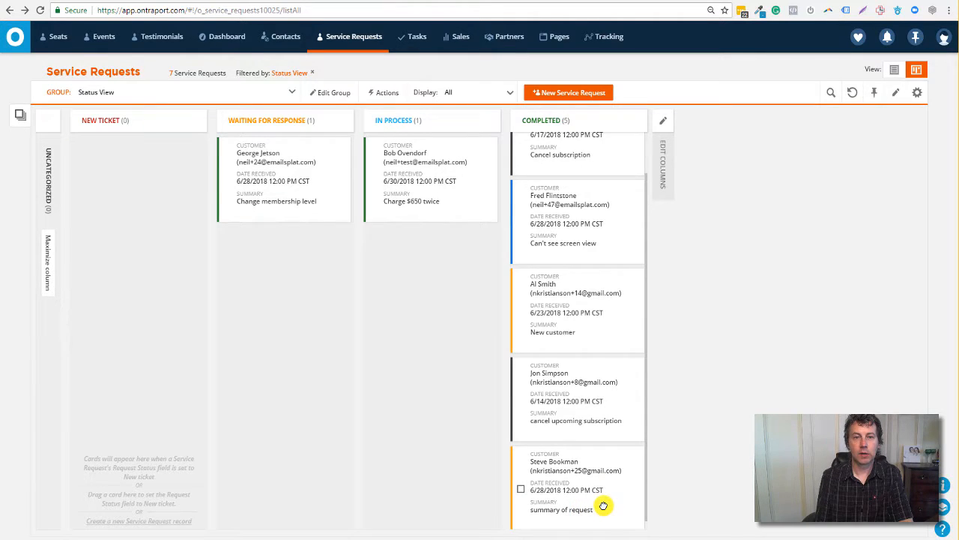
click(604, 504)
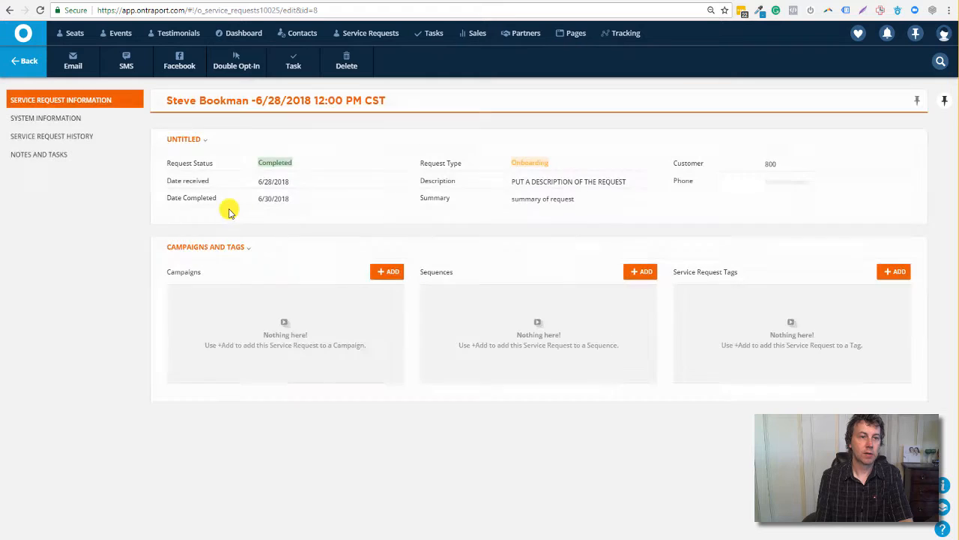
Check the request's Date Completed, keep its customer, and open that customer's contact record.
click(272, 202)
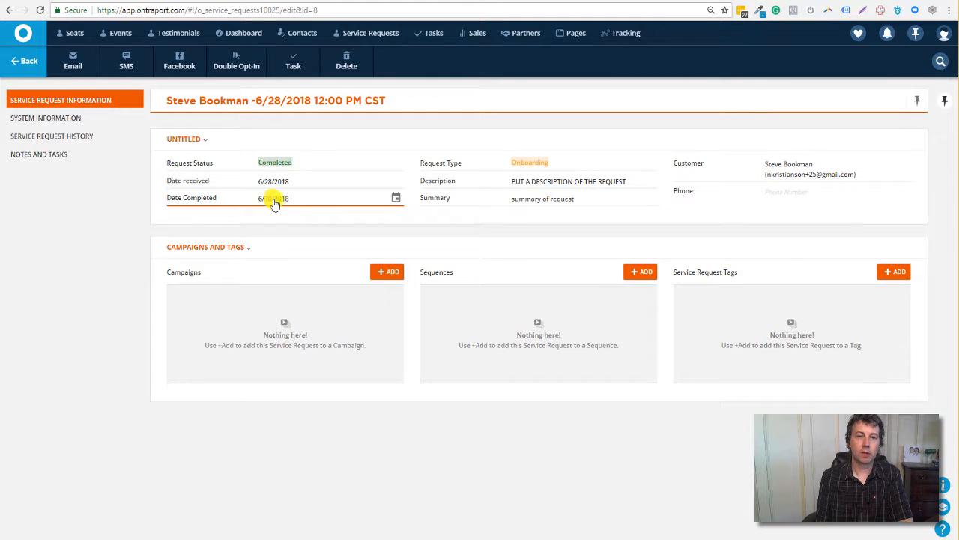
click(788, 178)
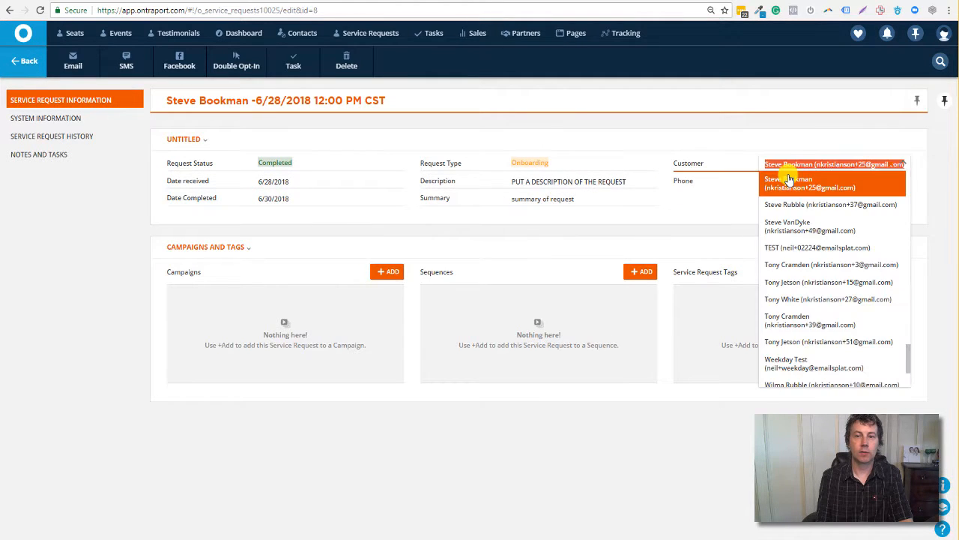
click(712, 190)
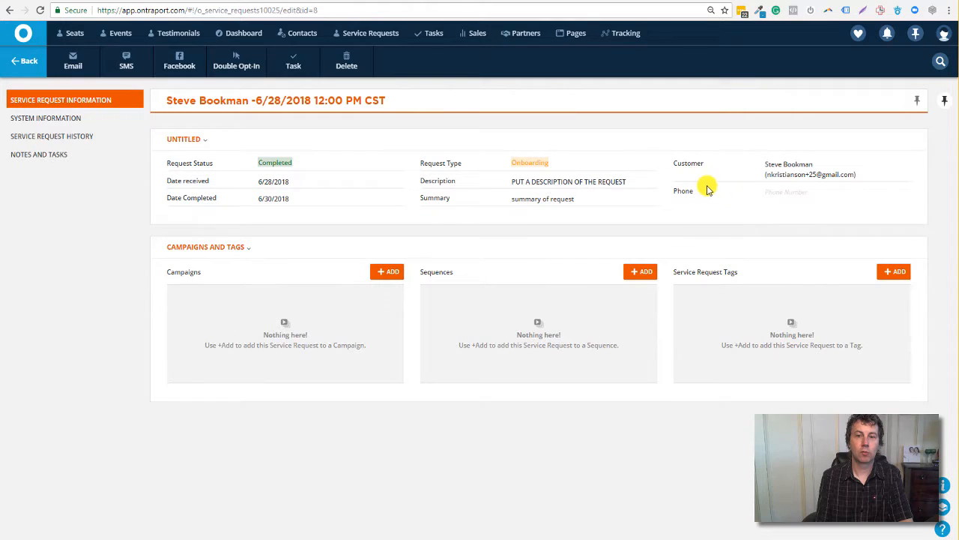
click(784, 193)
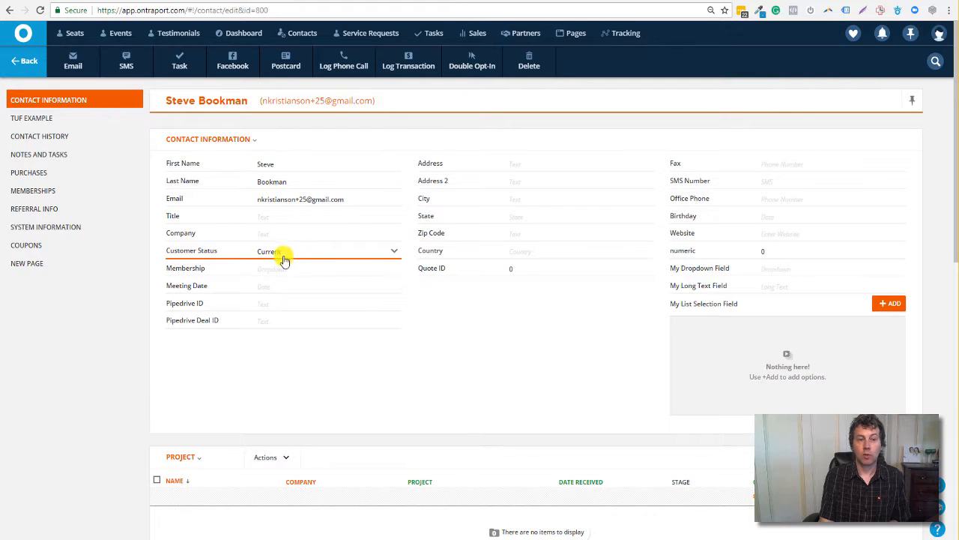
Leave the contact's Customer Status as Current and go back twice to Service Requests.
click(371, 253)
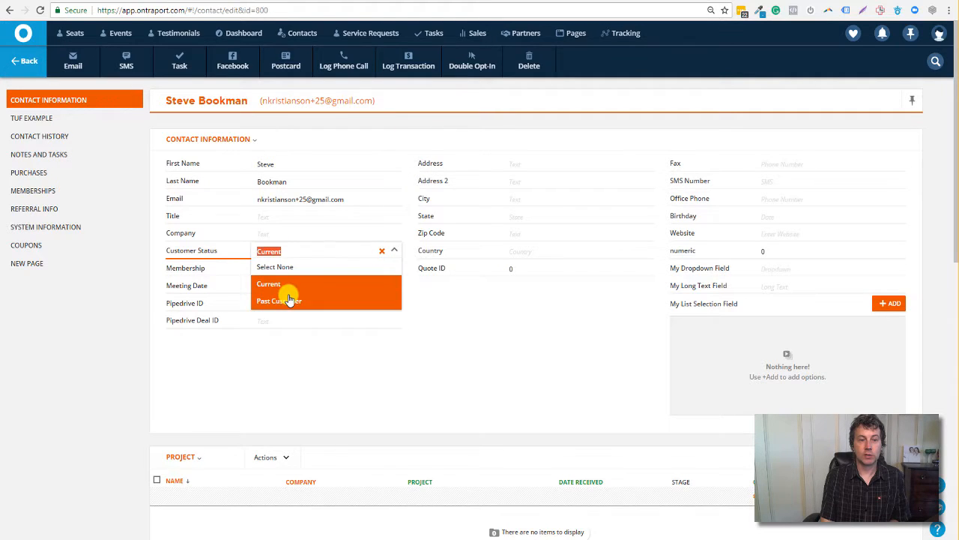
click(326, 251)
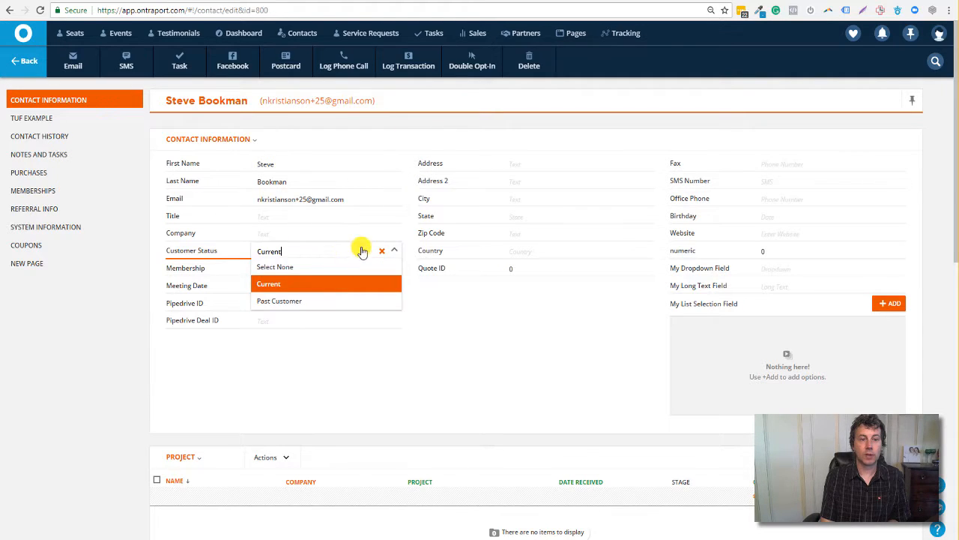
click(315, 283)
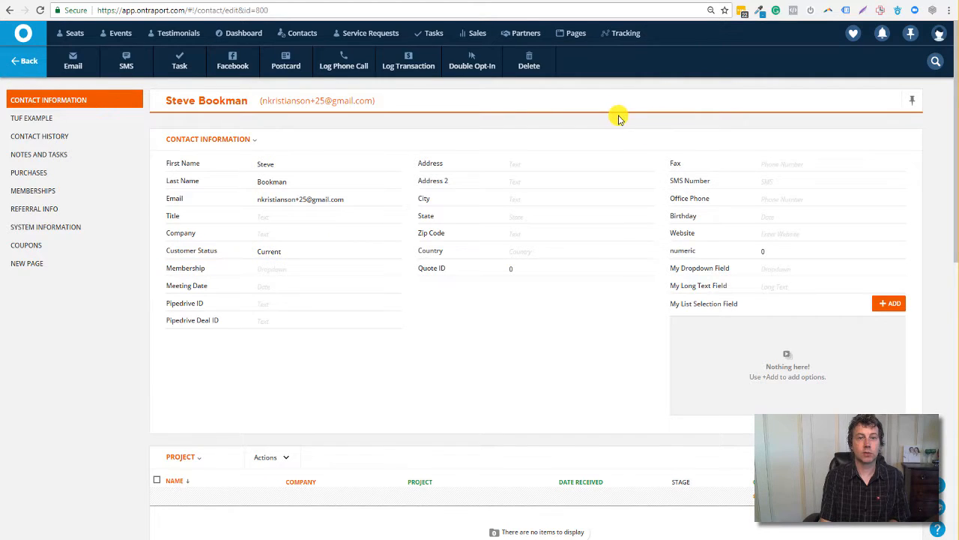
click(18, 66)
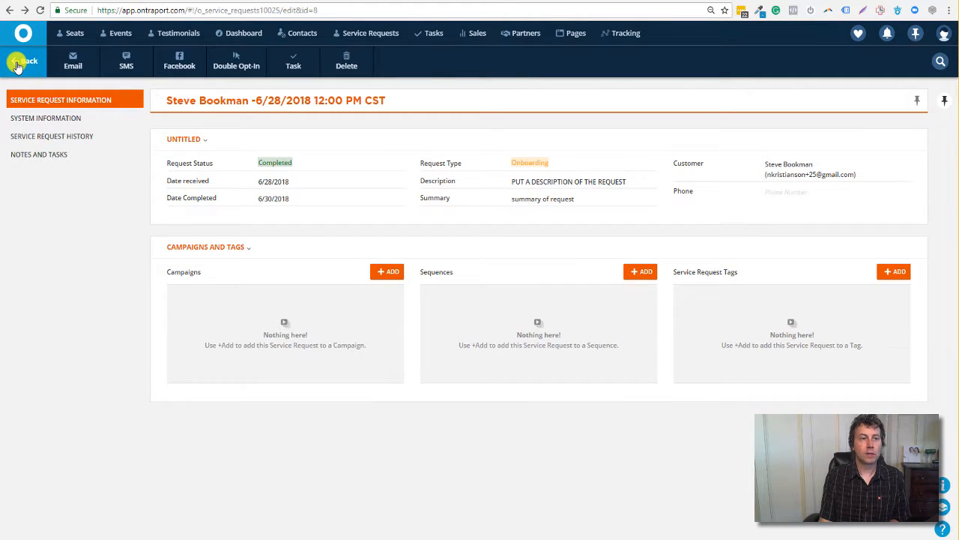
click(18, 66)
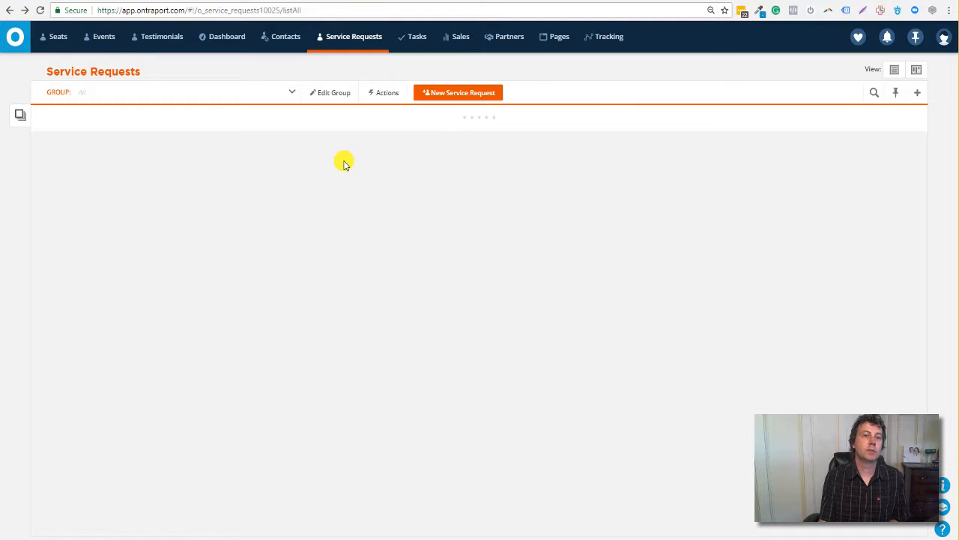
Group the board as Open Request by Type, showing two open Billing requests.
click(291, 93)
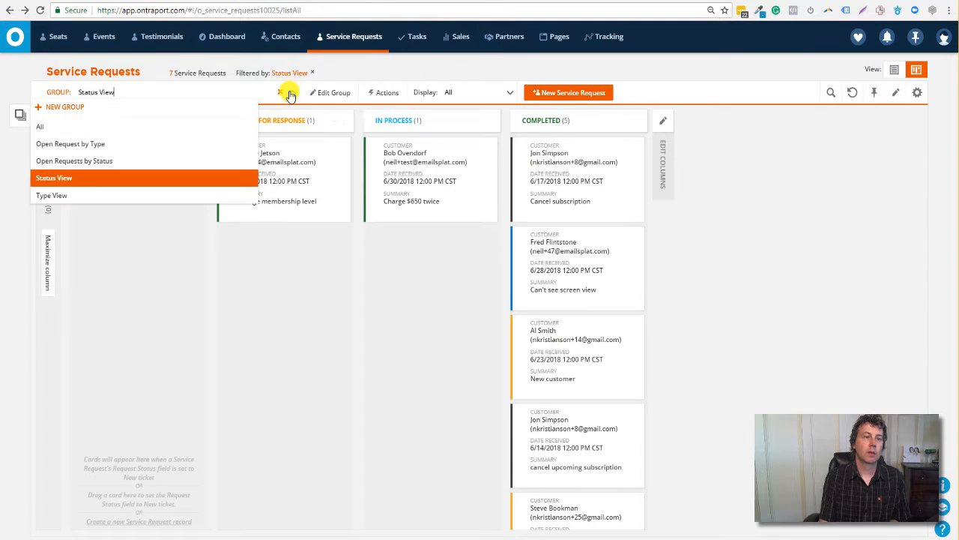
click(86, 146)
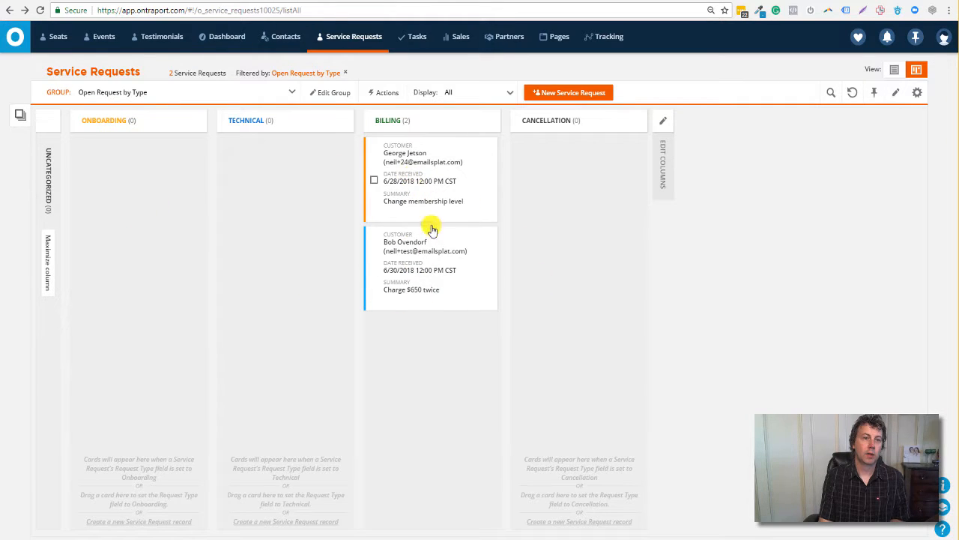
Group the board as Open Requests by Status, then expand and re-collapse the empty Completed column.
click(289, 91)
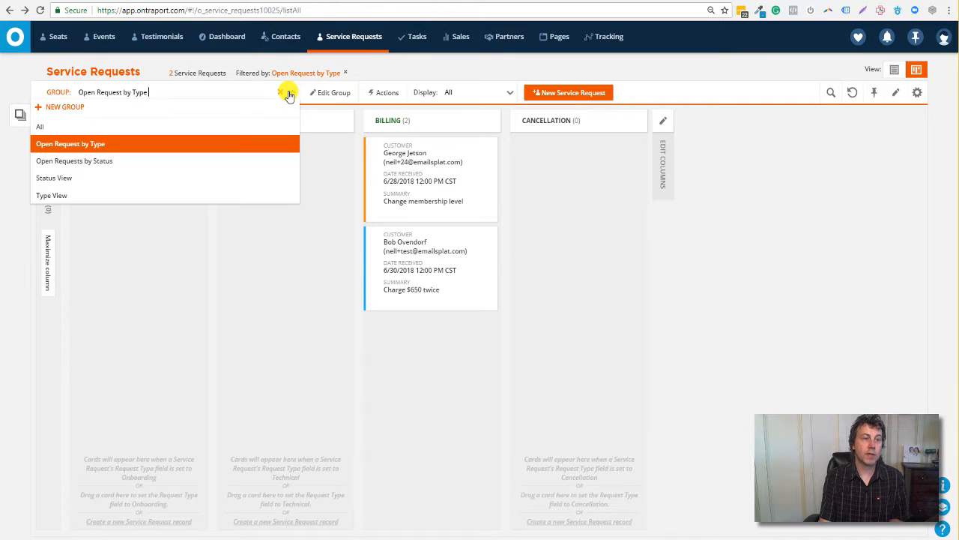
click(125, 171)
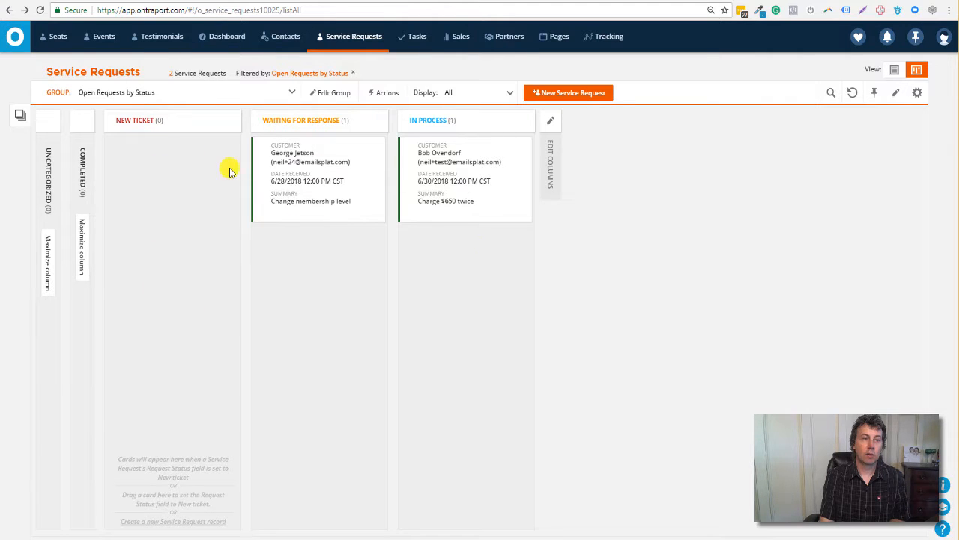
click(82, 248)
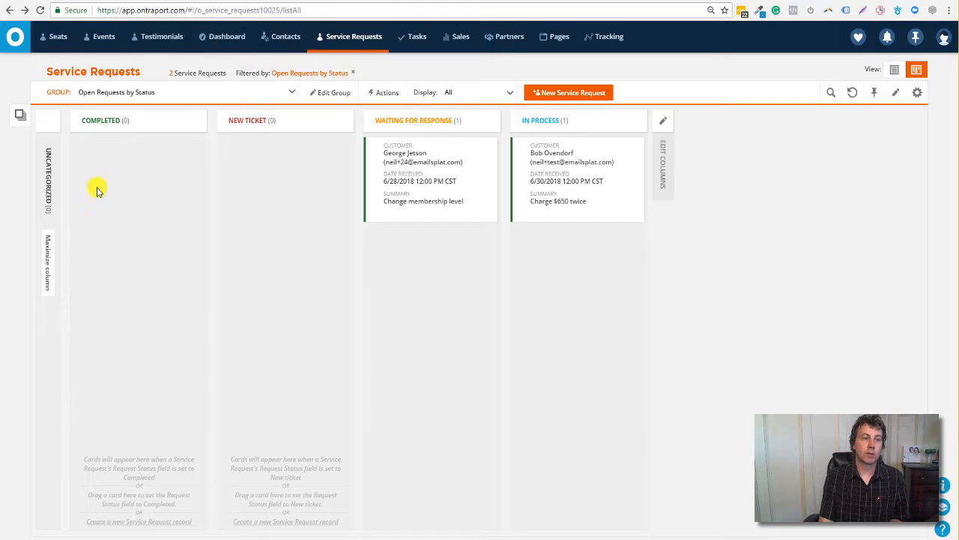
click(196, 122)
click(177, 137)
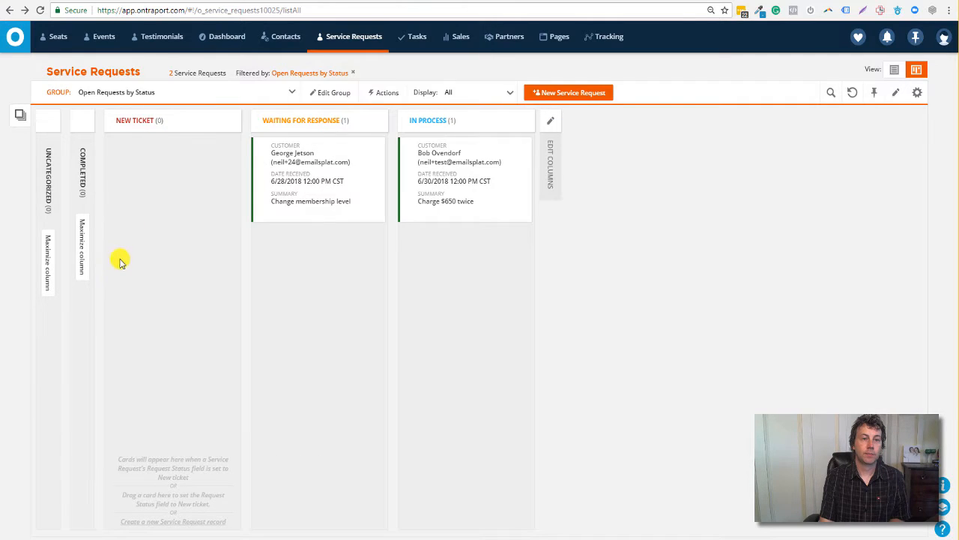